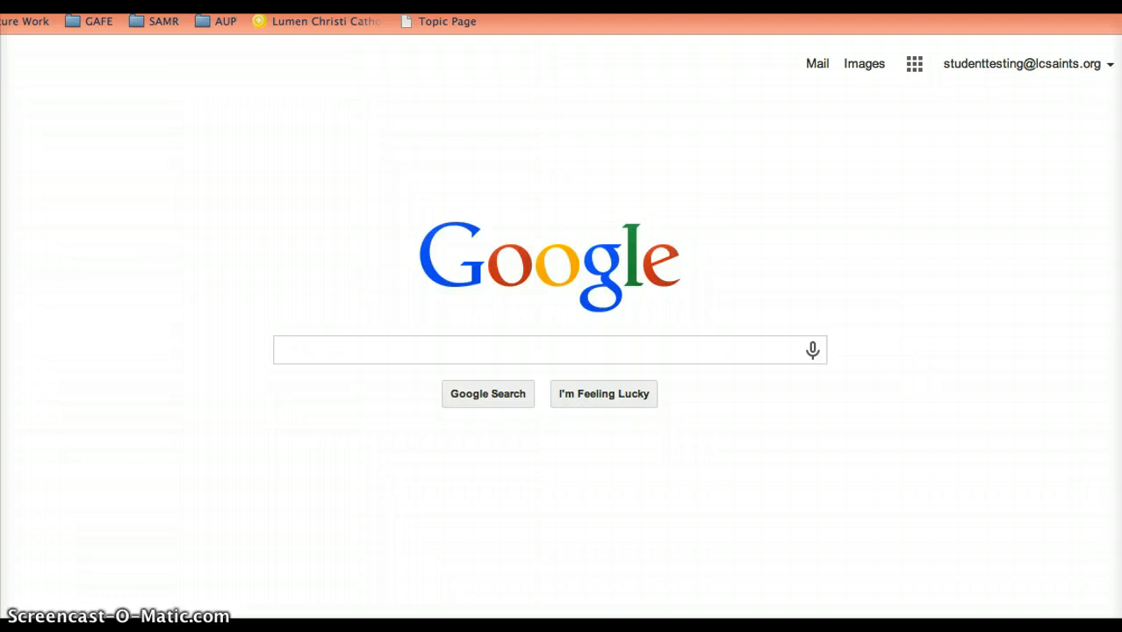
left_click(101, 573)
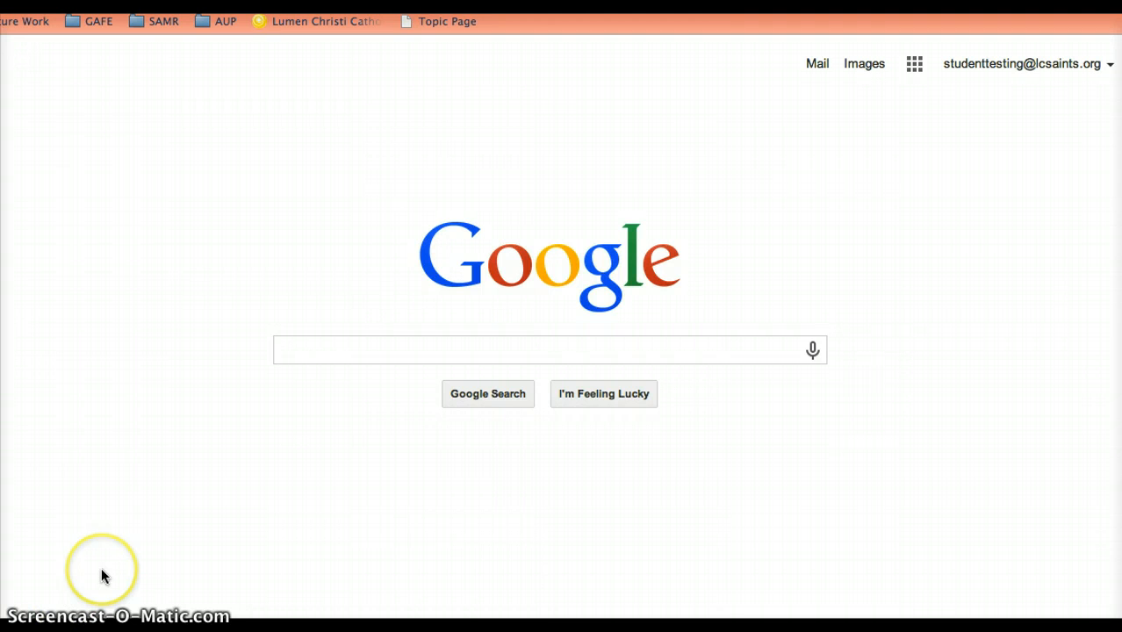
left_click(302, 318)
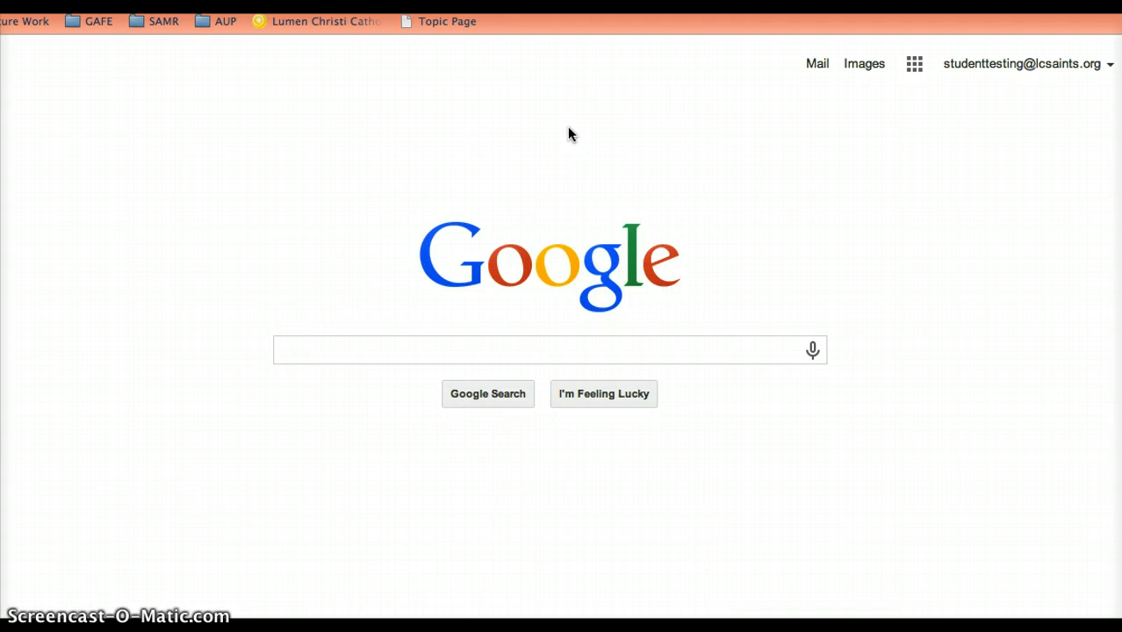
Step: Open Google Sites from the Google apps and start creating a new site
left_click(913, 68)
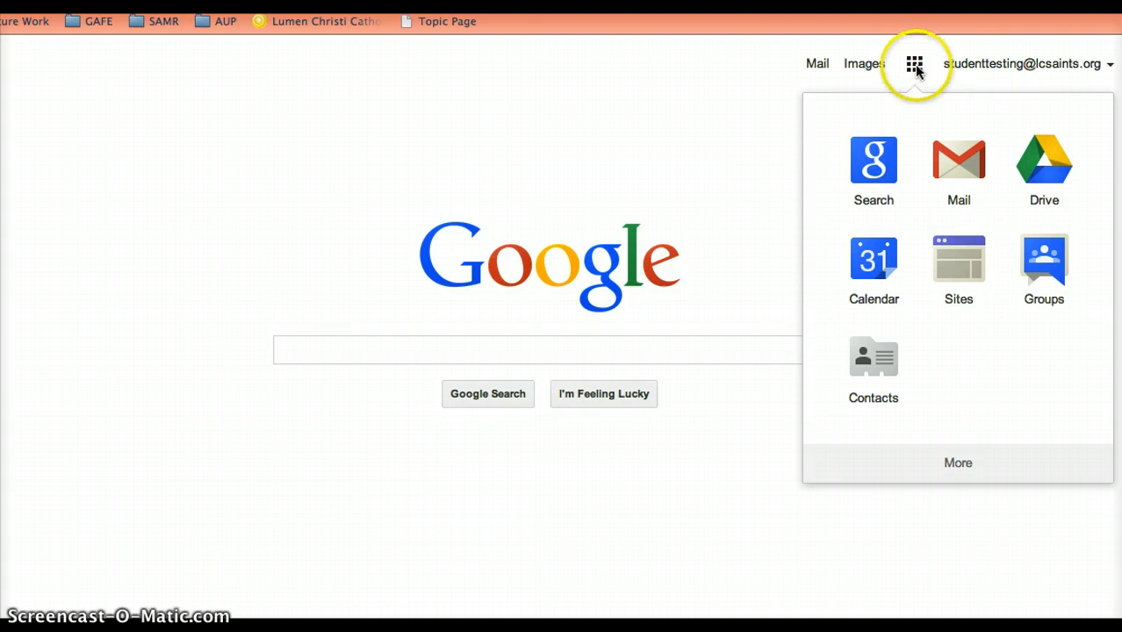
left_click(959, 271)
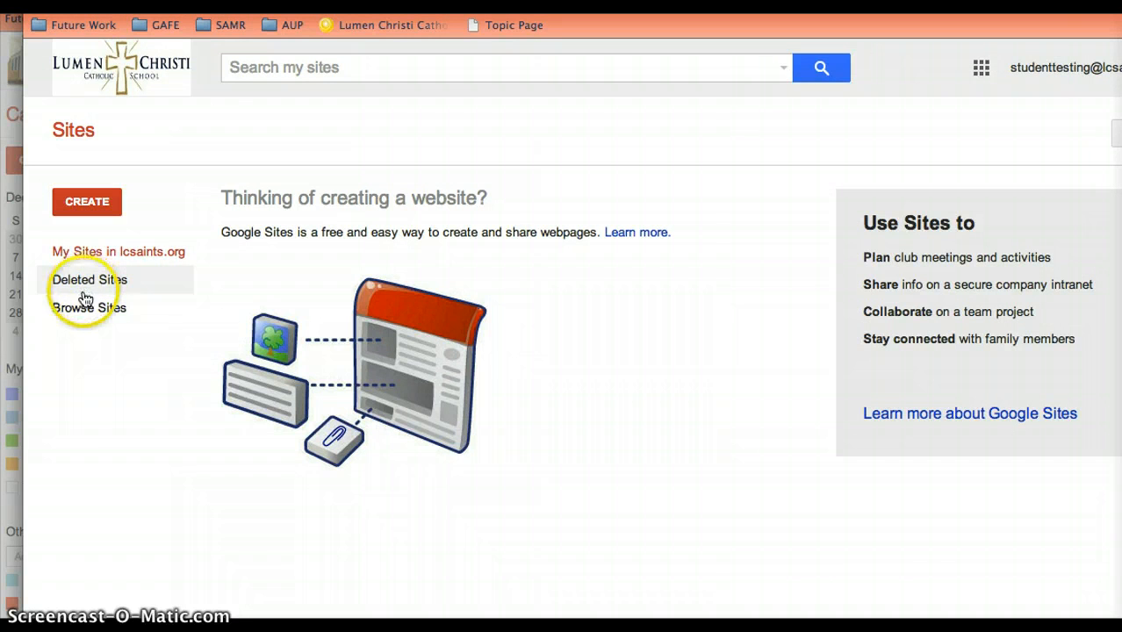
left_click(84, 201)
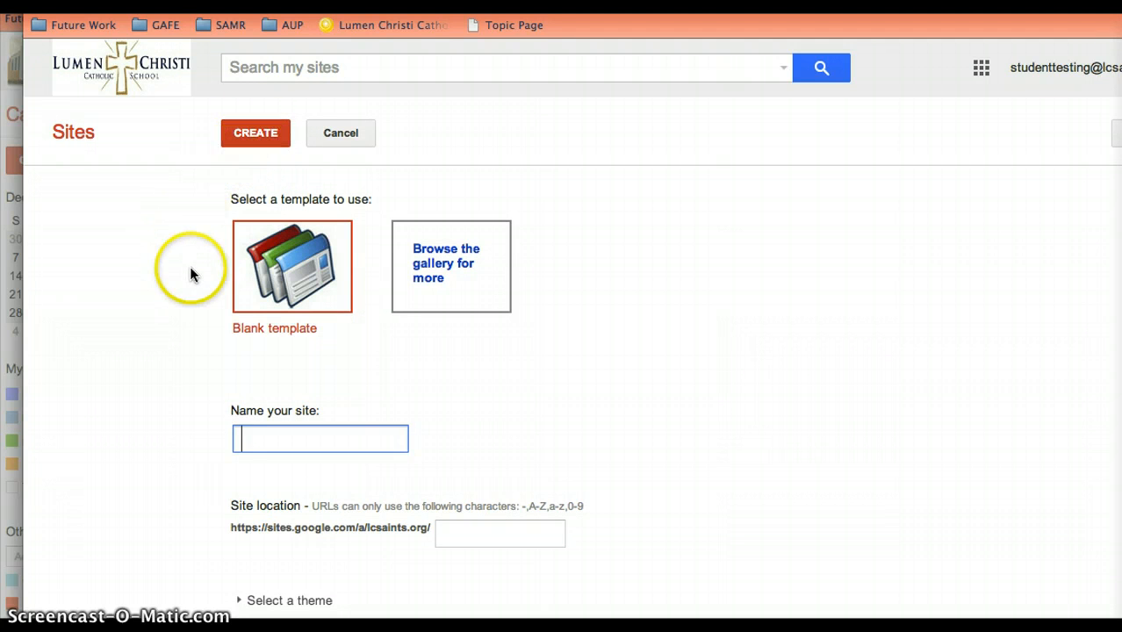
Step: Name the new site "My Great Site", keeping the blank template
scroll(280, 340, "down", 1)
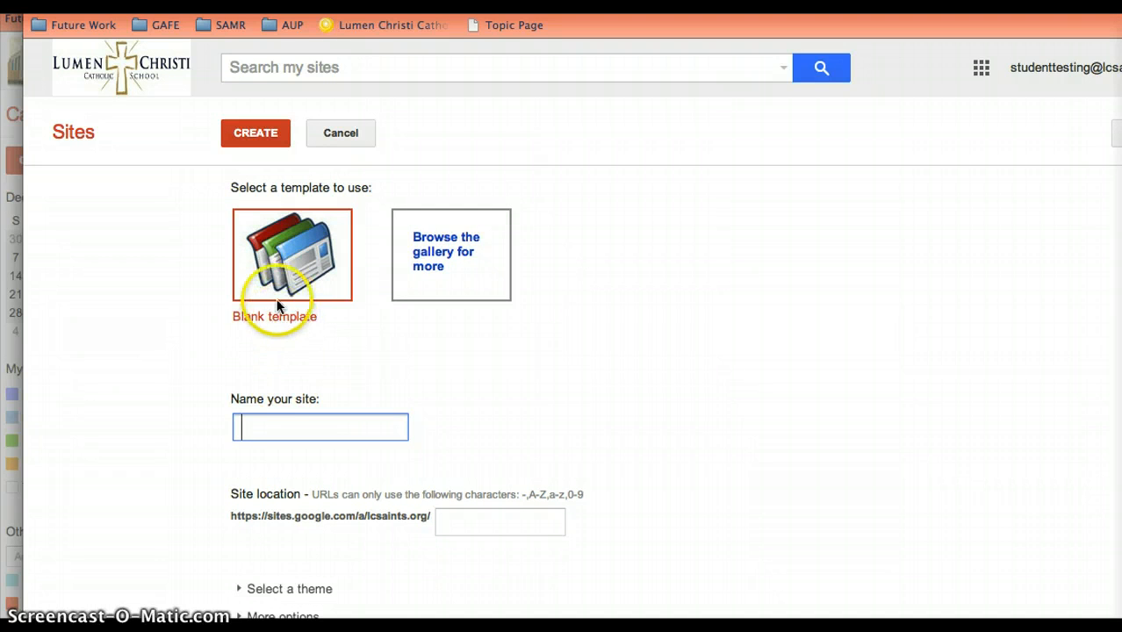
left_click(280, 424)
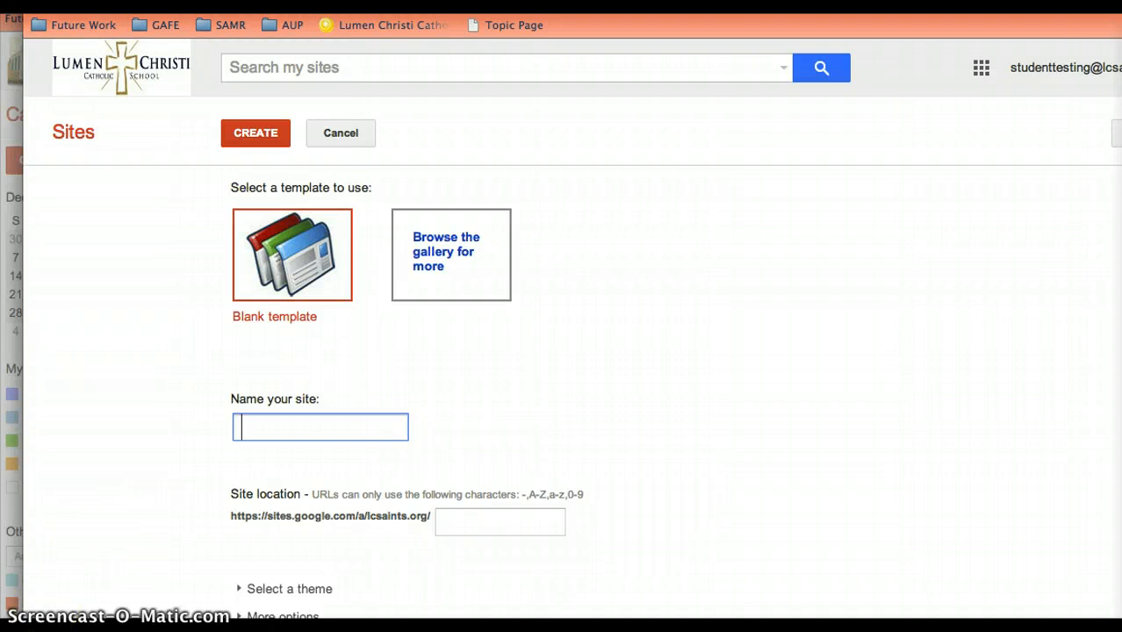
left_click(256, 429)
type("My ")
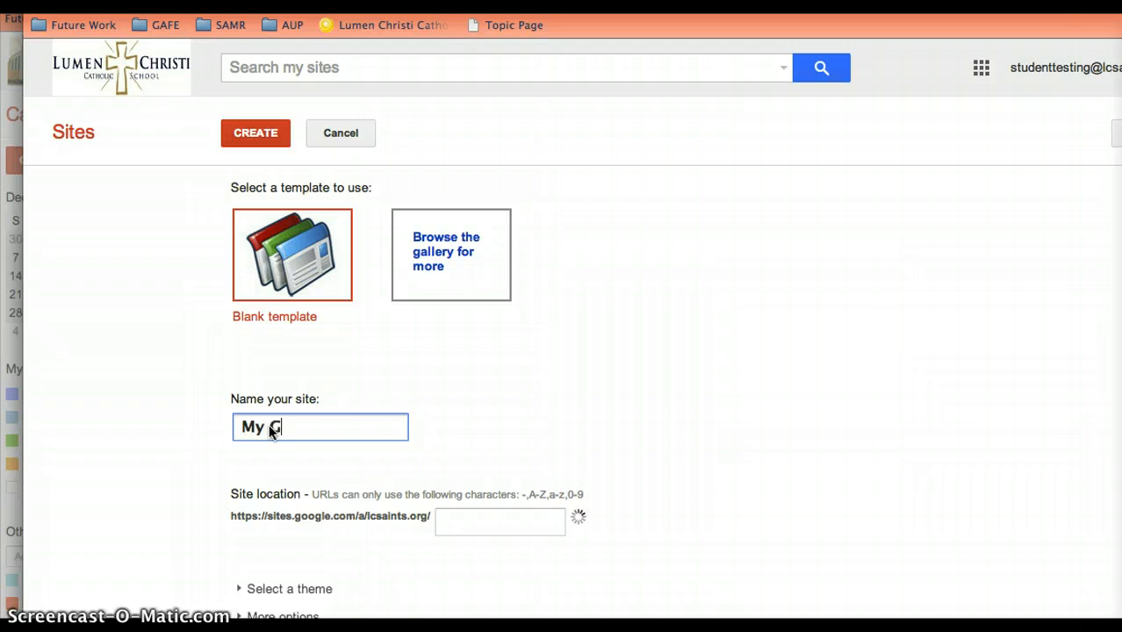
type("Great Site")
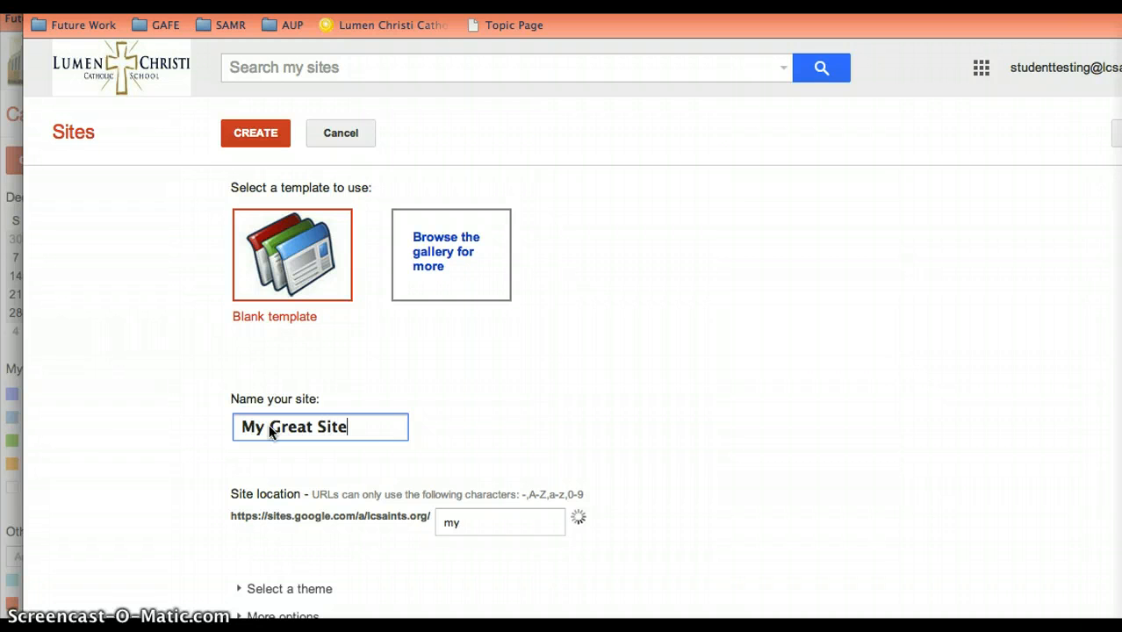
left_click(349, 458)
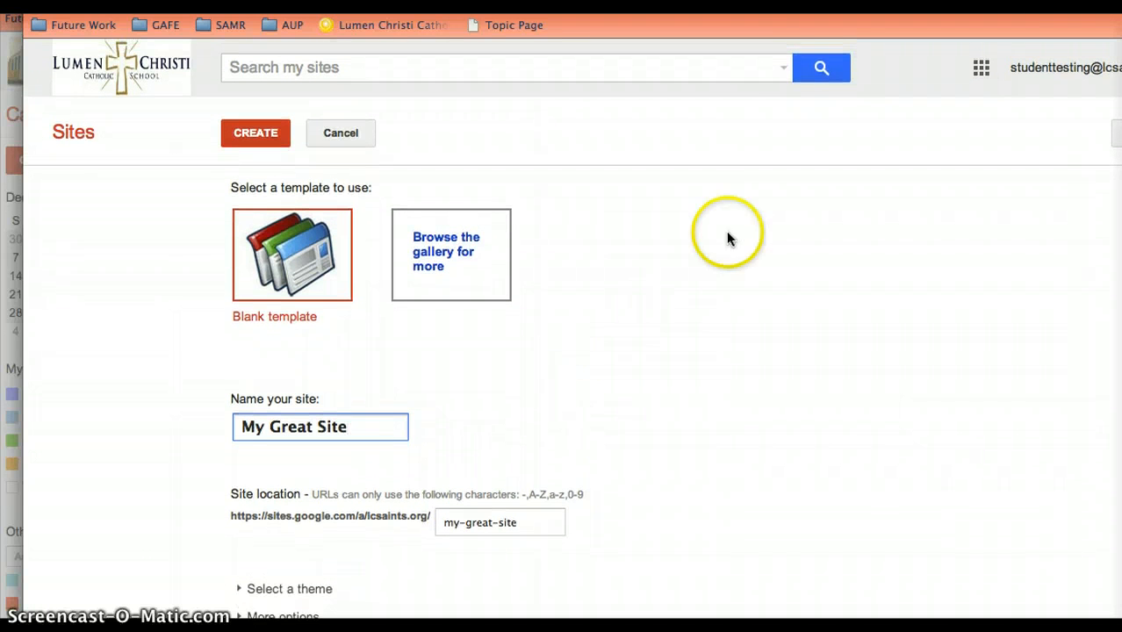
left_click_drag(703, 26, 702, 0)
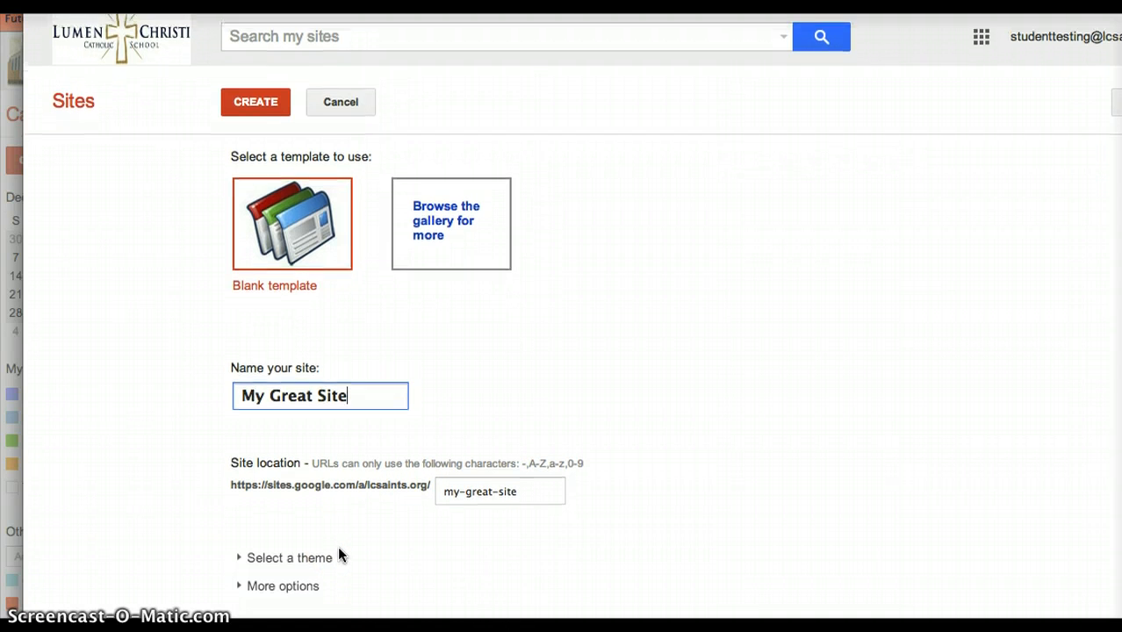
Step: Browse the available site themes and choose the Lavender Panel theme
left_click(240, 565)
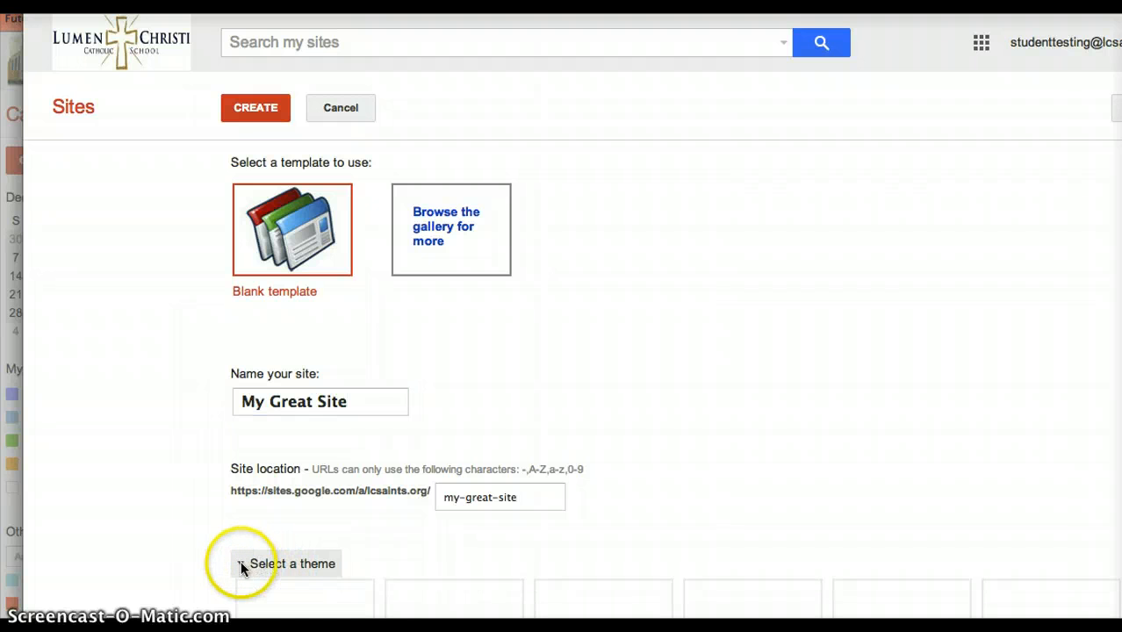
scroll(496, 546, "down", 3)
scroll(496, 547, "down", 2)
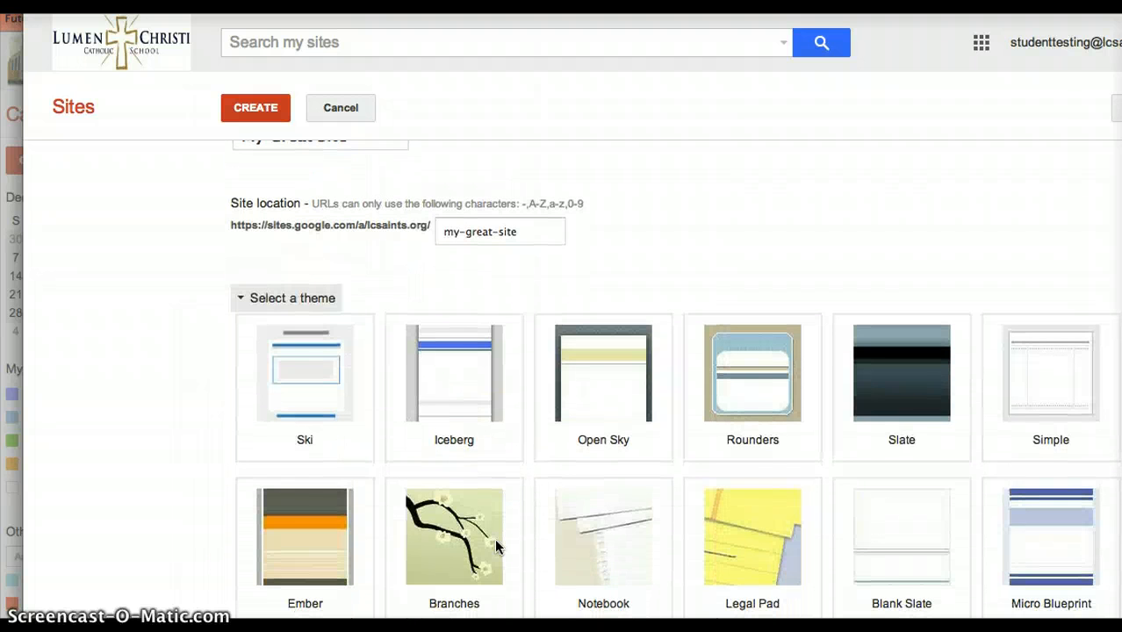
scroll(496, 546, "down", 2)
scroll(496, 544, "down", 5)
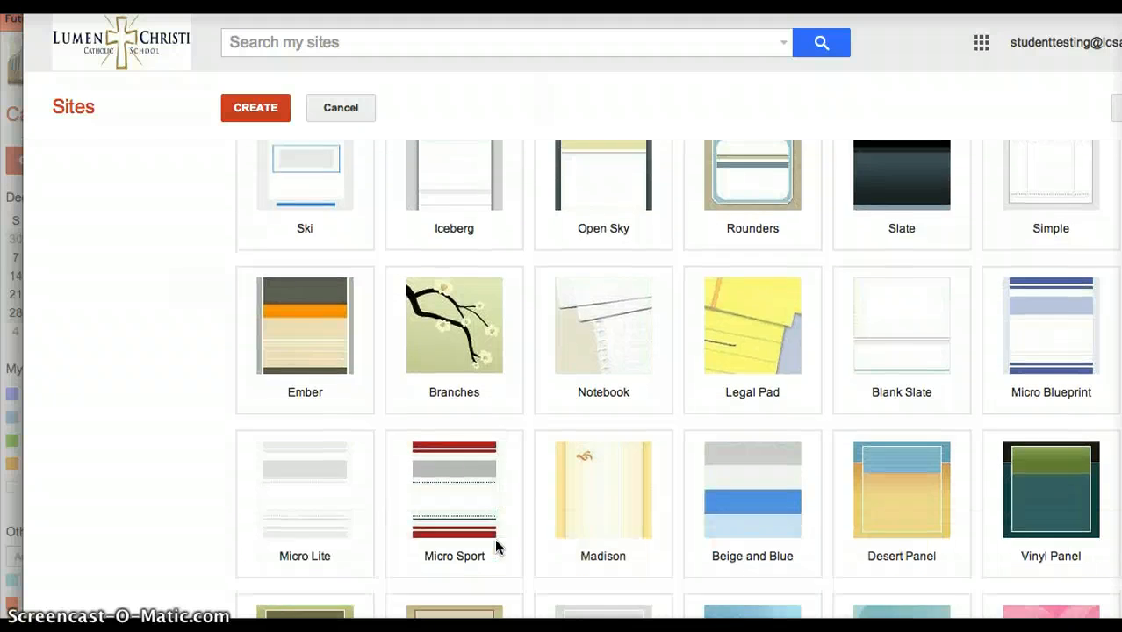
scroll(496, 546, "down", 2)
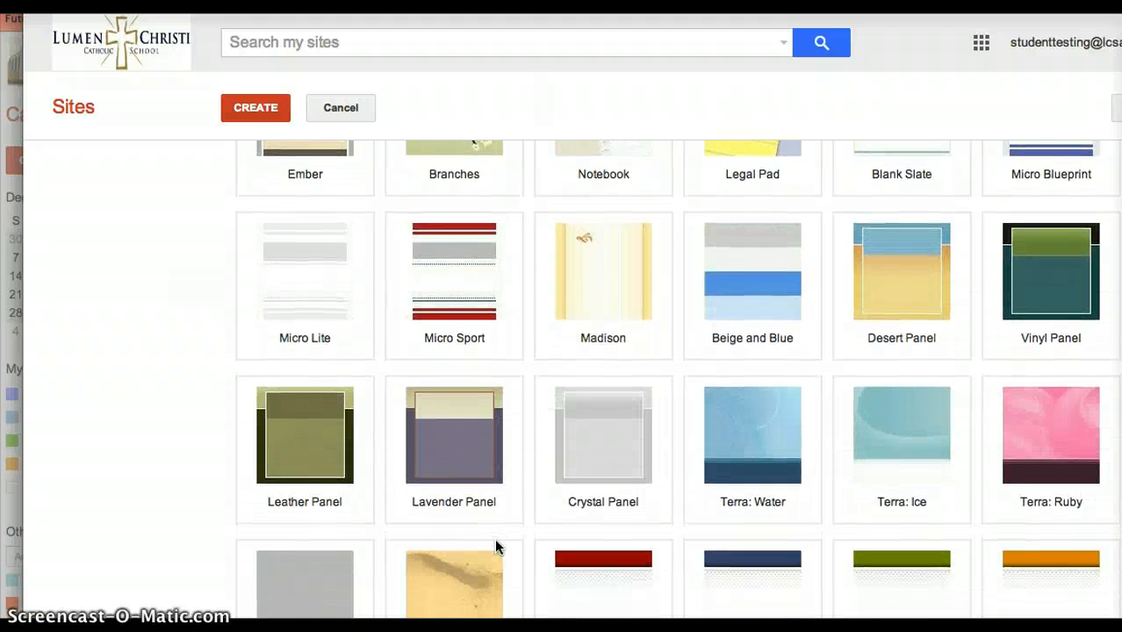
scroll(495, 540, "up", 5)
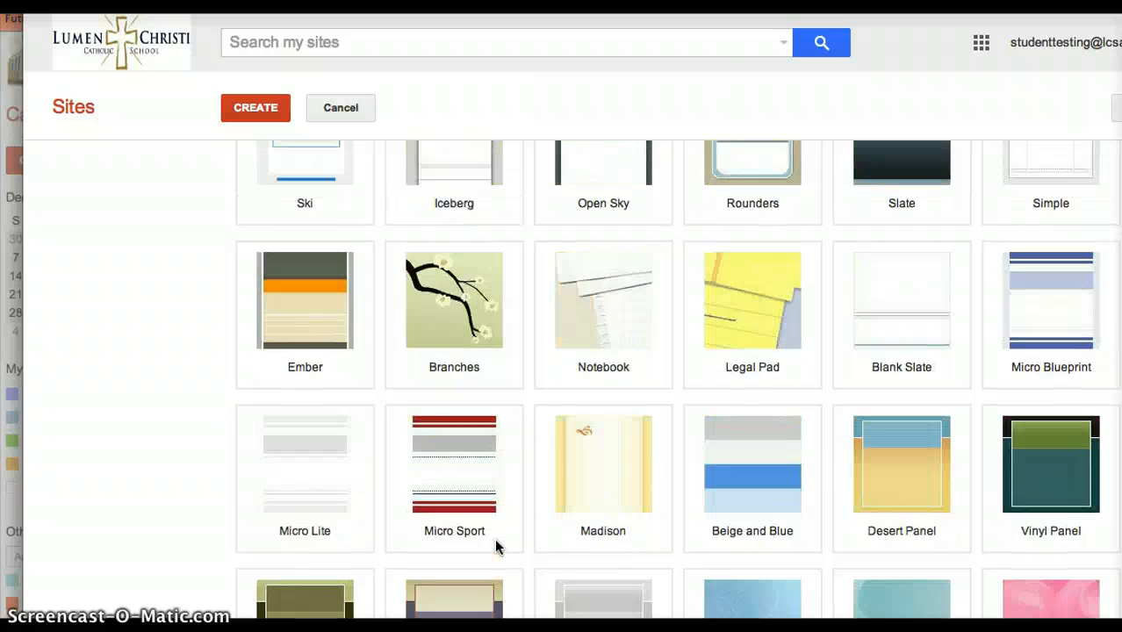
scroll(495, 540, "down", 2)
scroll(496, 546, "down", 5)
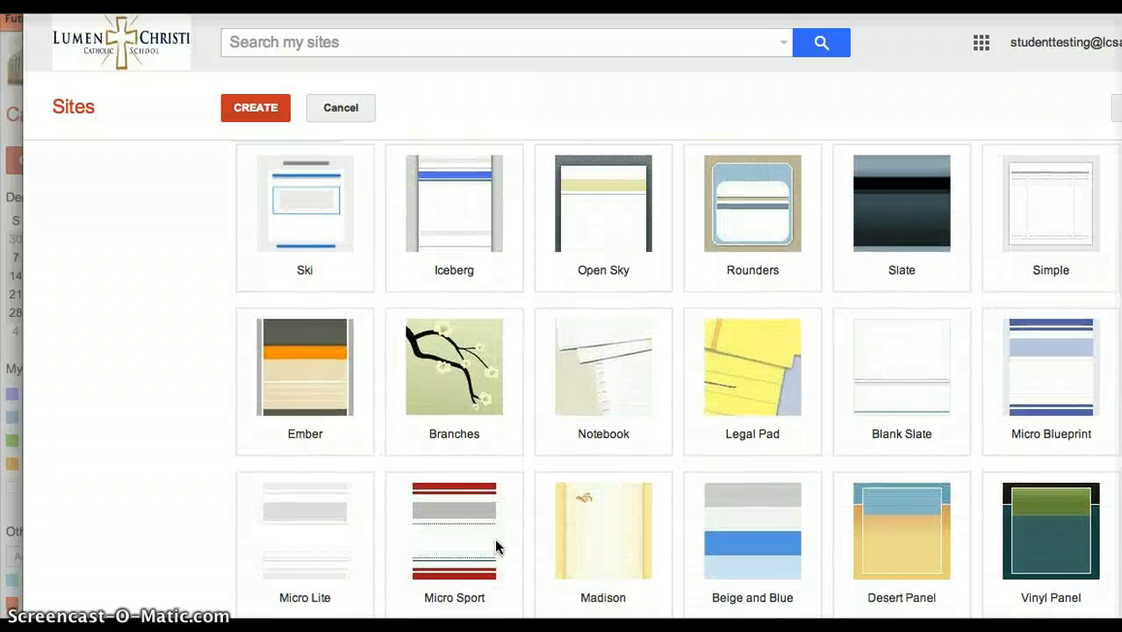
scroll(496, 546, "up", 4)
scroll(495, 543, "up", 10)
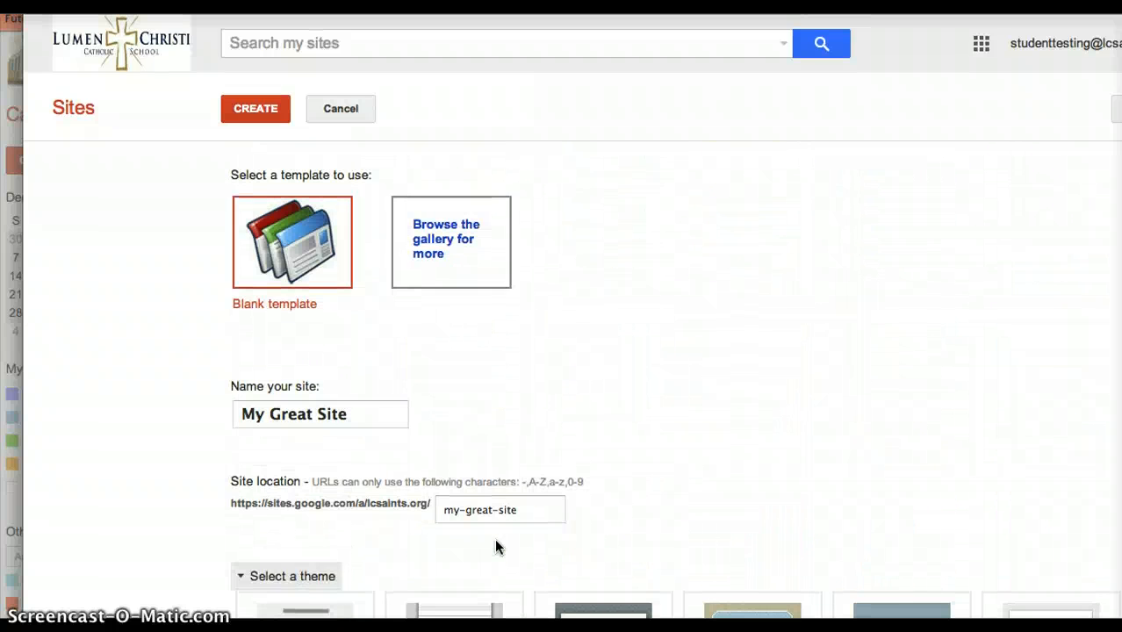
scroll(576, 528, "down", 9)
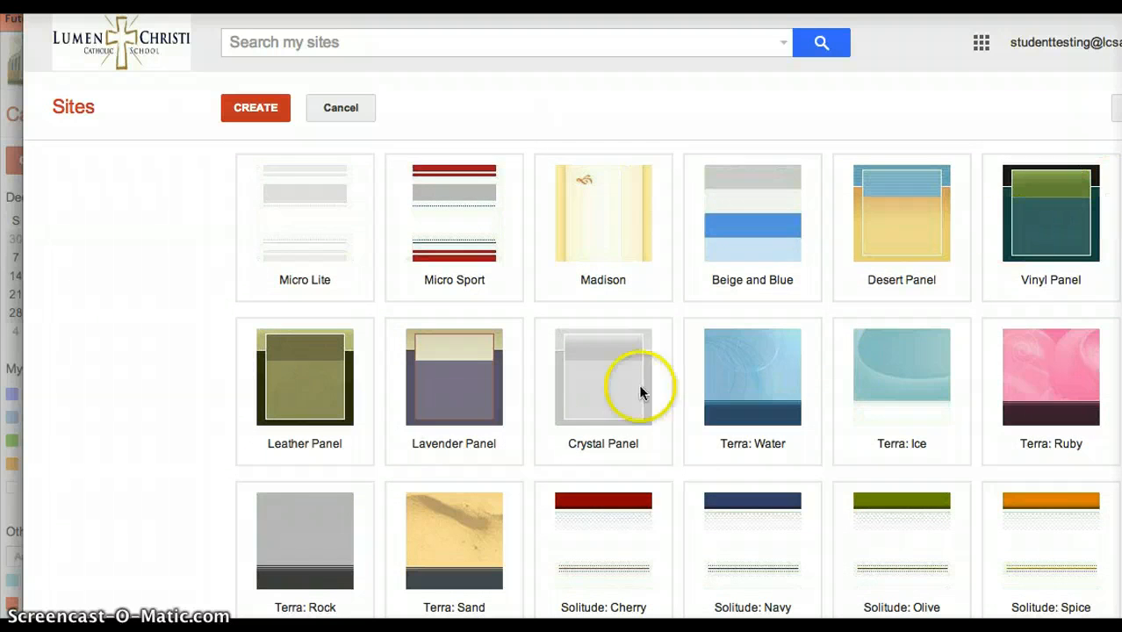
scroll(708, 388, "down", 2)
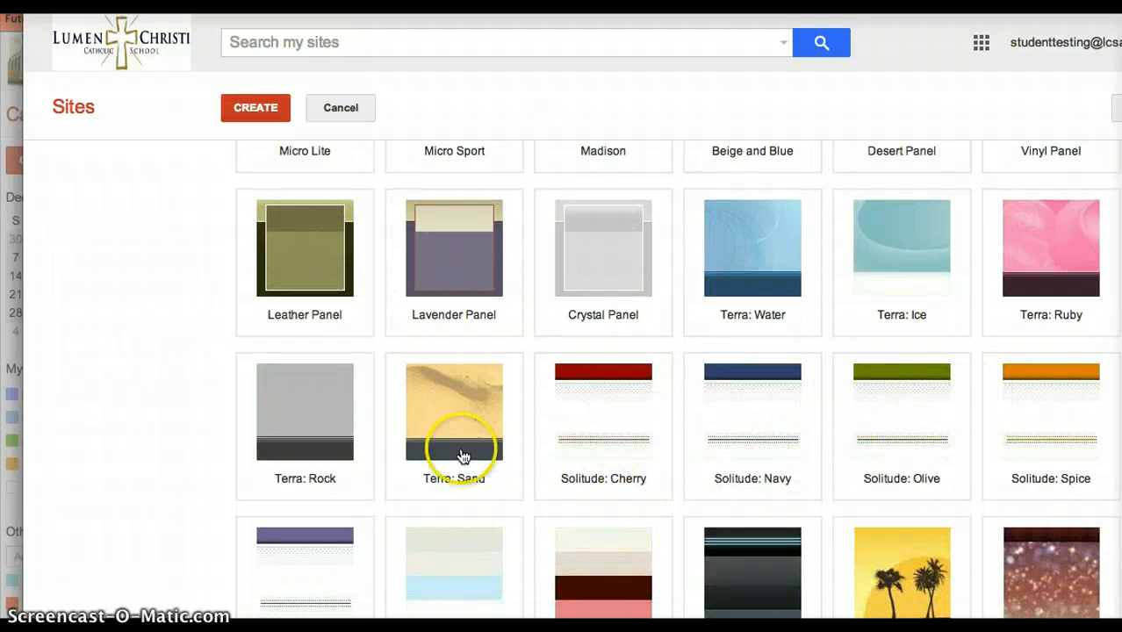
scroll(408, 443, "down", 3)
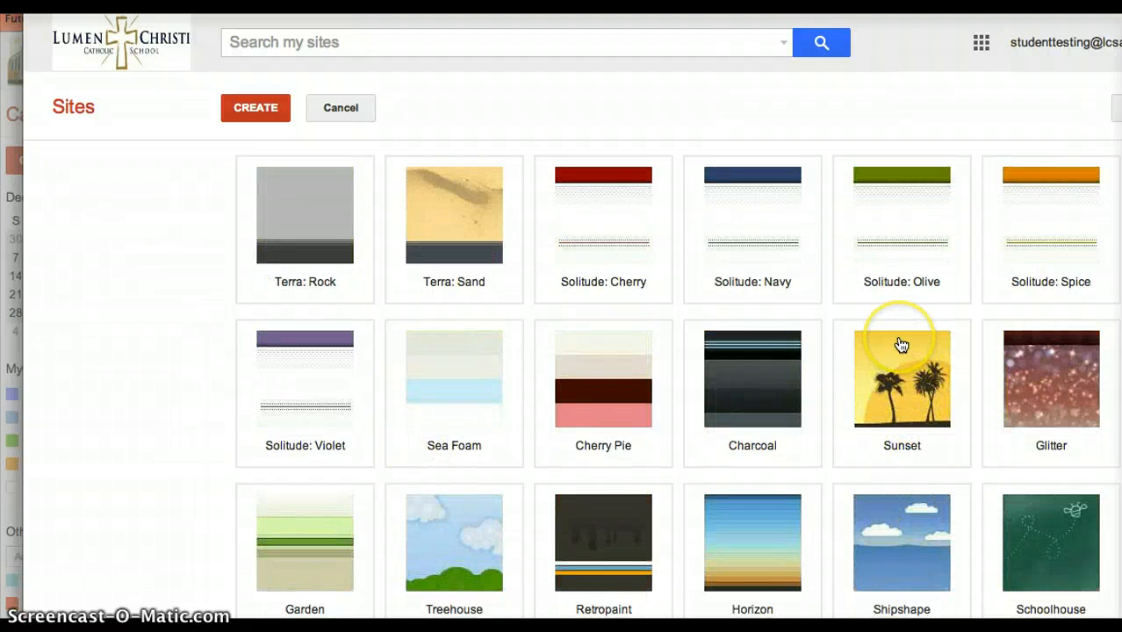
scroll(902, 347, "up", 5)
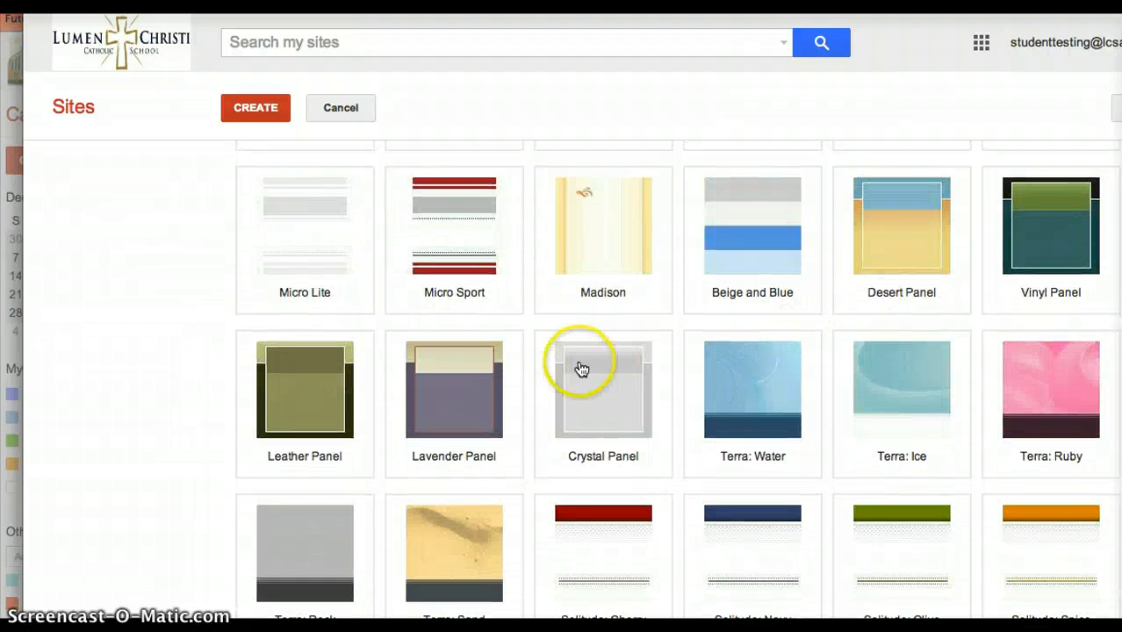
left_click(450, 382)
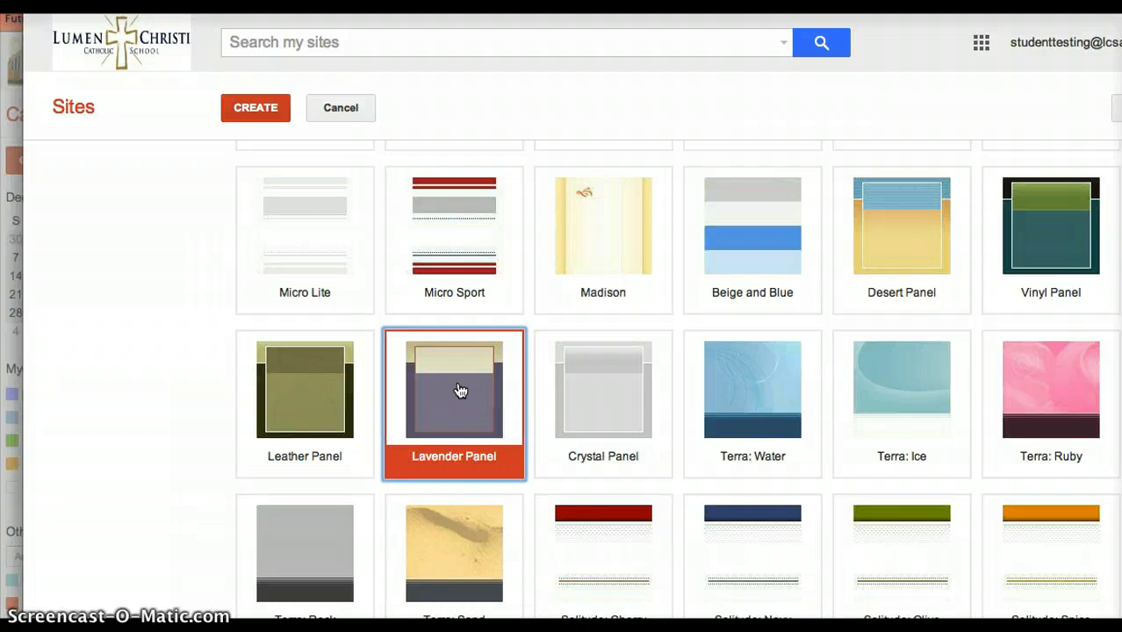
Step: Show the additional site options and examine the site categories and site description fields
scroll(458, 391, "down", 8)
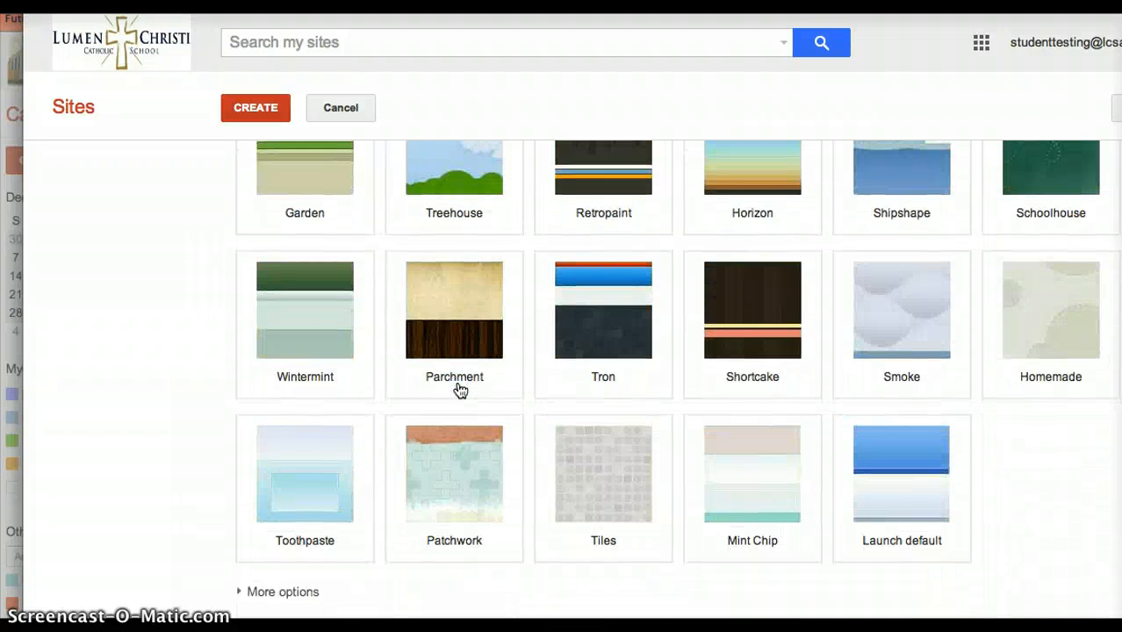
scroll(458, 391, "up", 8)
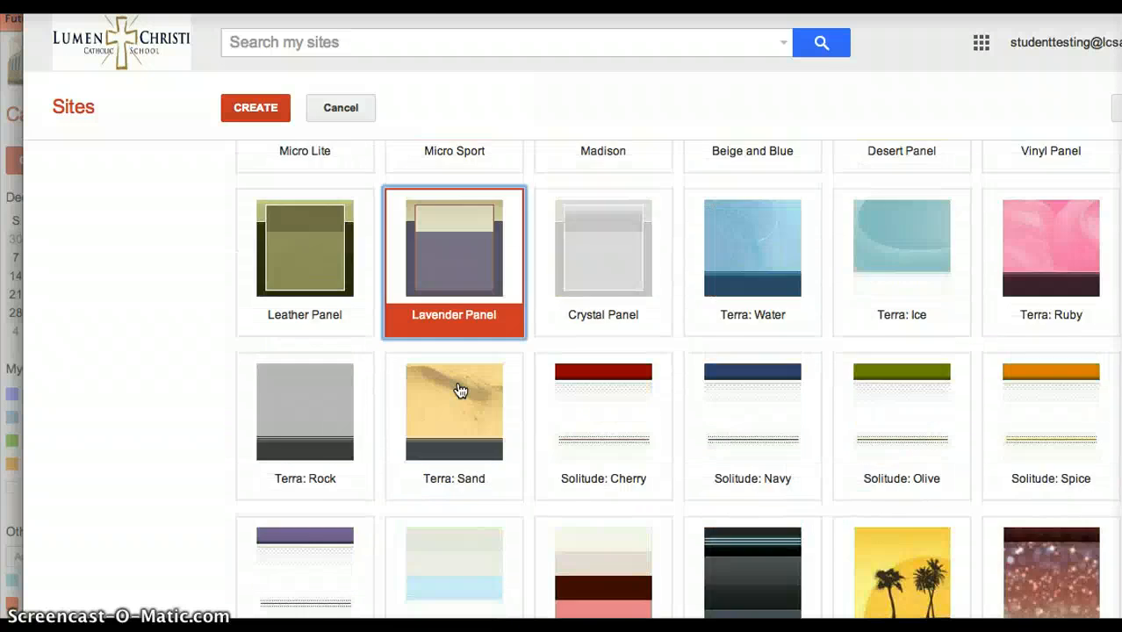
scroll(457, 391, "down", 8)
left_click(281, 591)
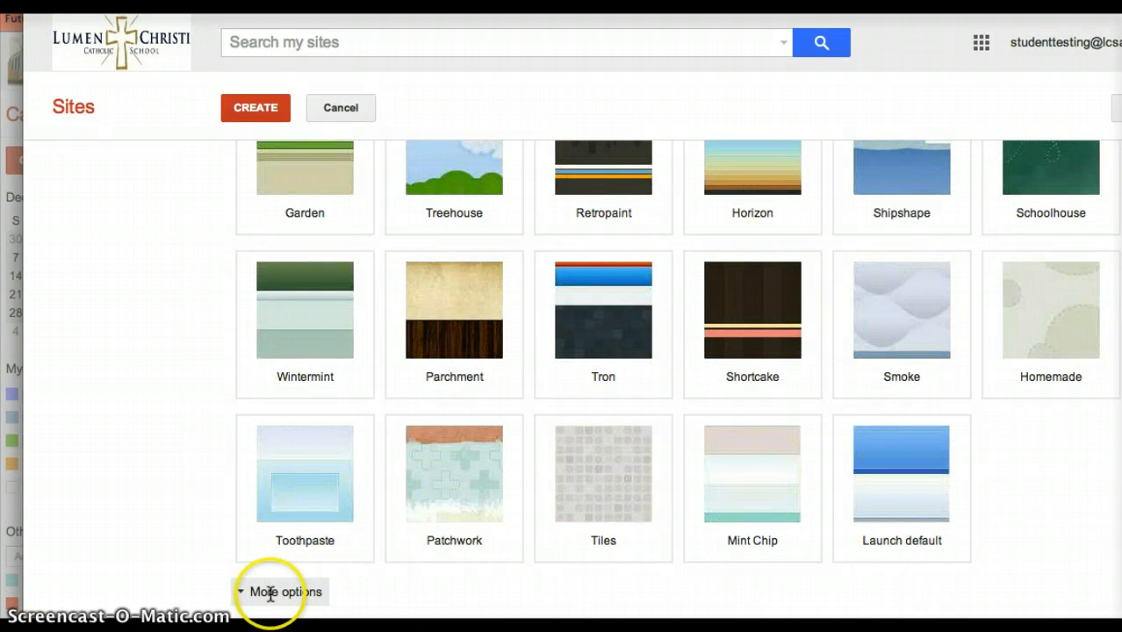
scroll(346, 526, "down", 2)
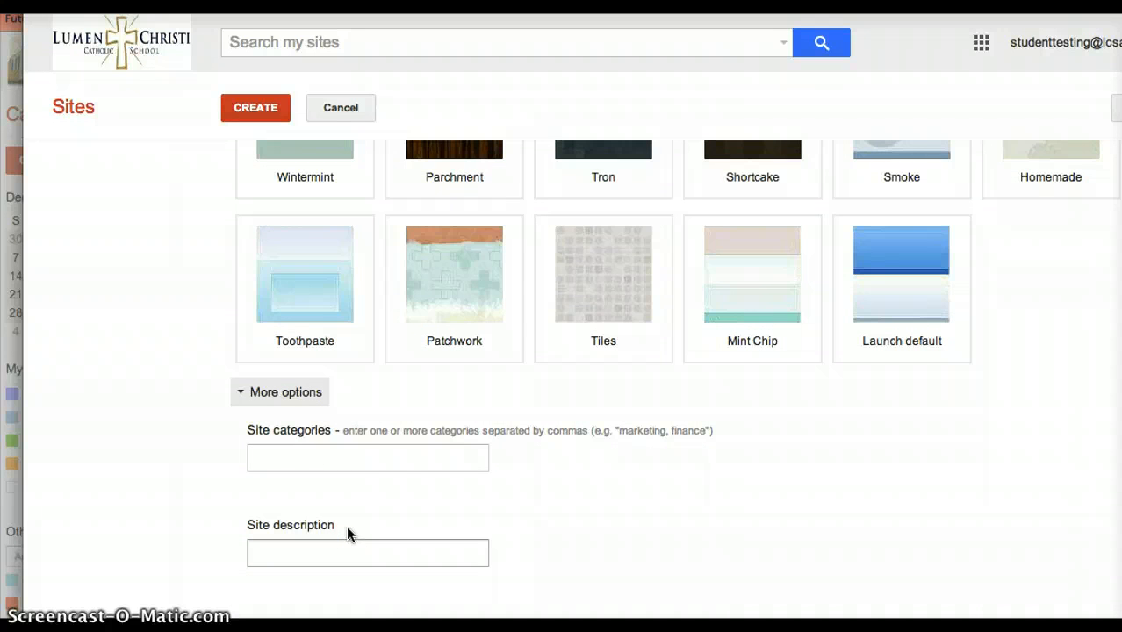
left_click(376, 449)
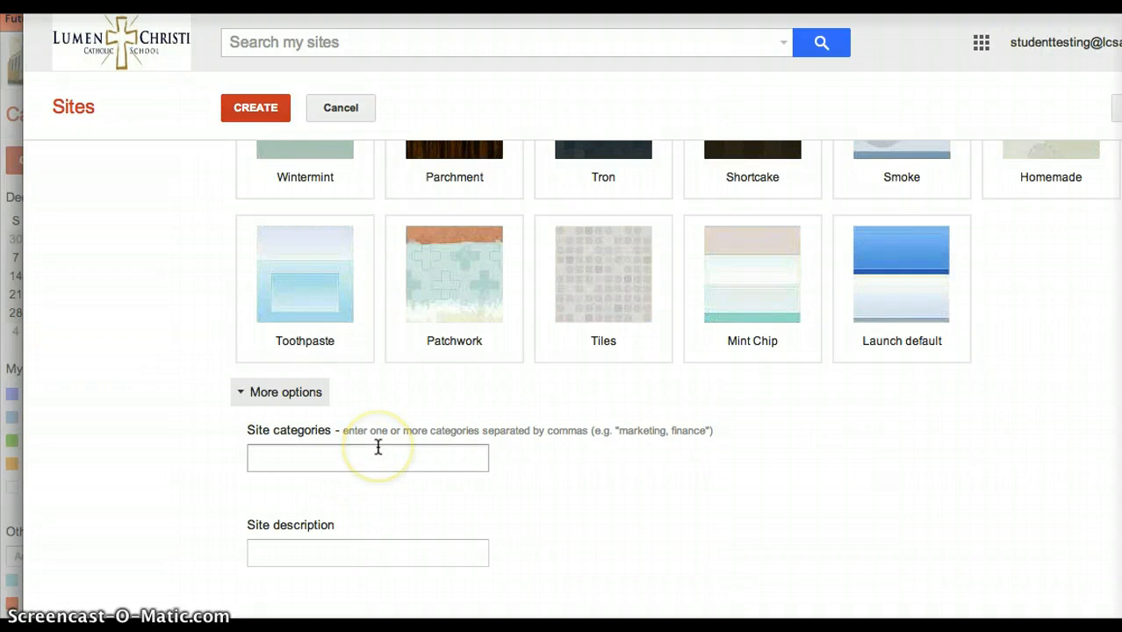
Step: Create the site with the chosen name and theme
scroll(377, 448, "up", 20)
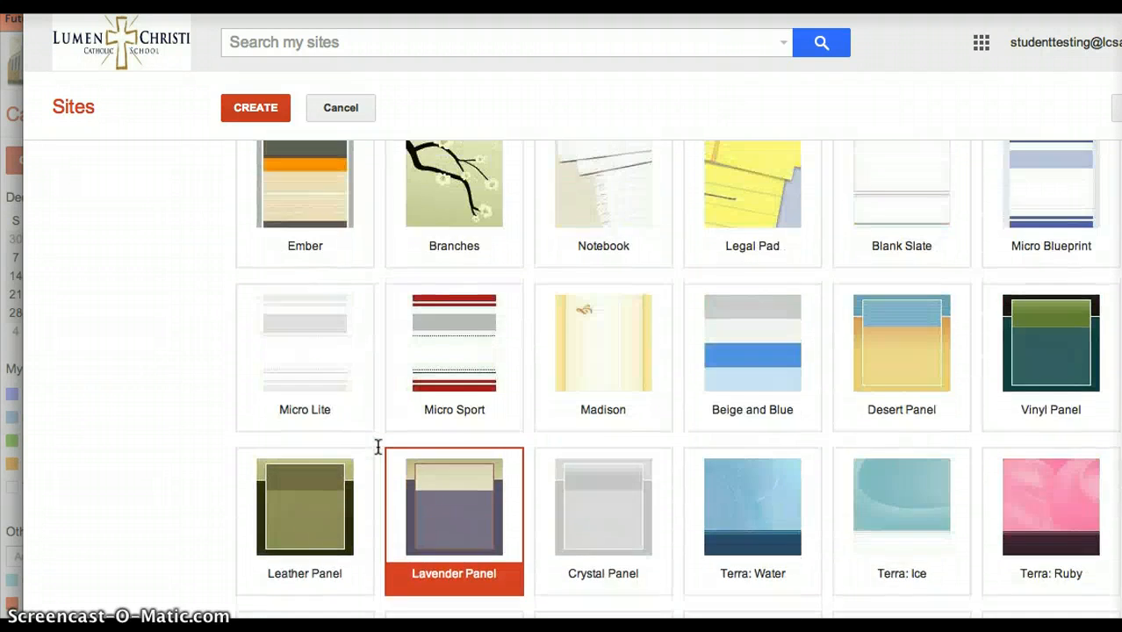
scroll(378, 447, "up", 4)
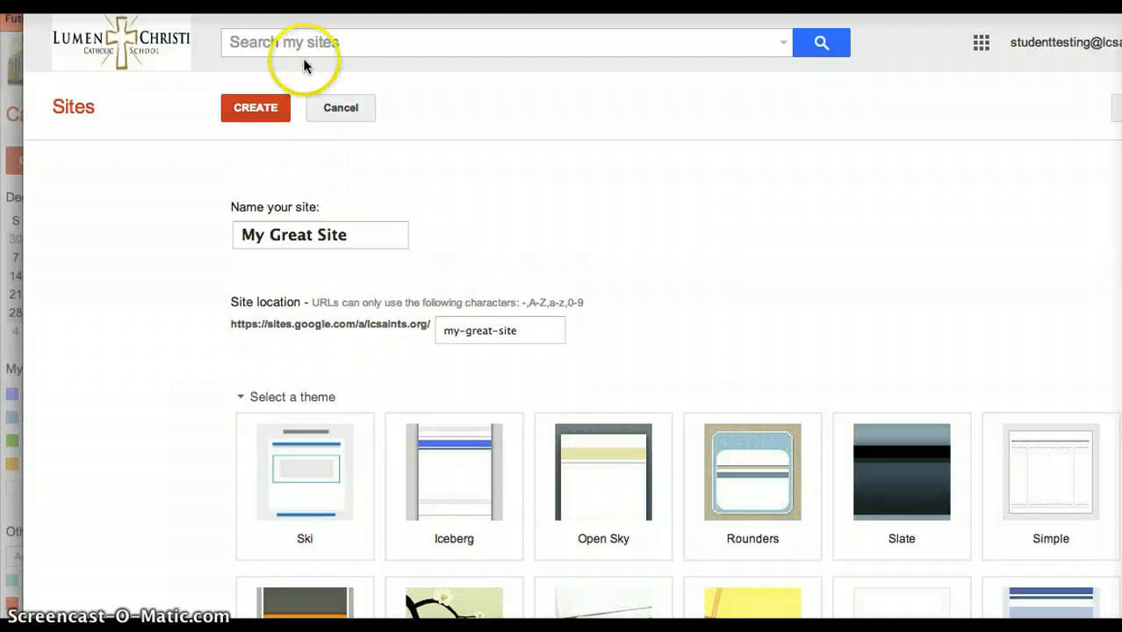
left_click(252, 114)
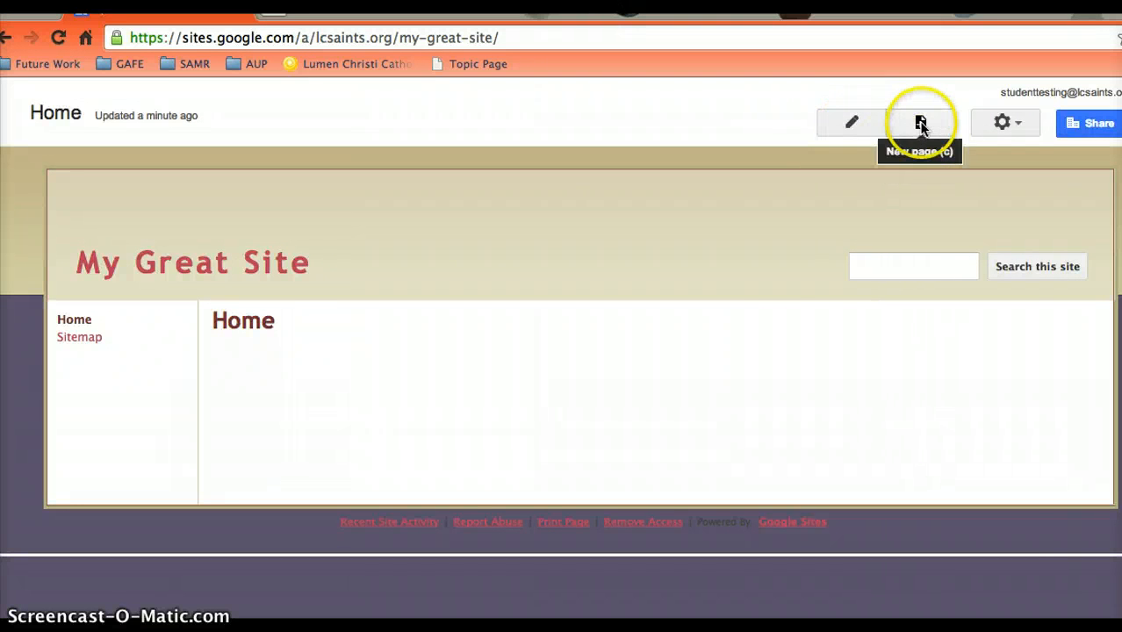
left_click(1011, 126)
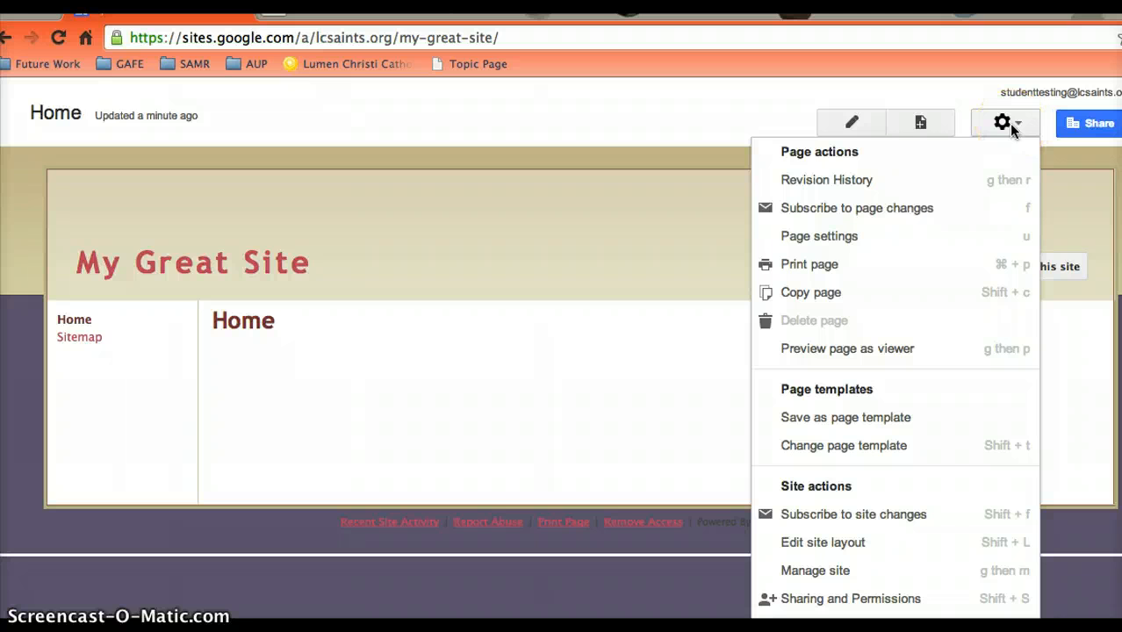
left_click(584, 402)
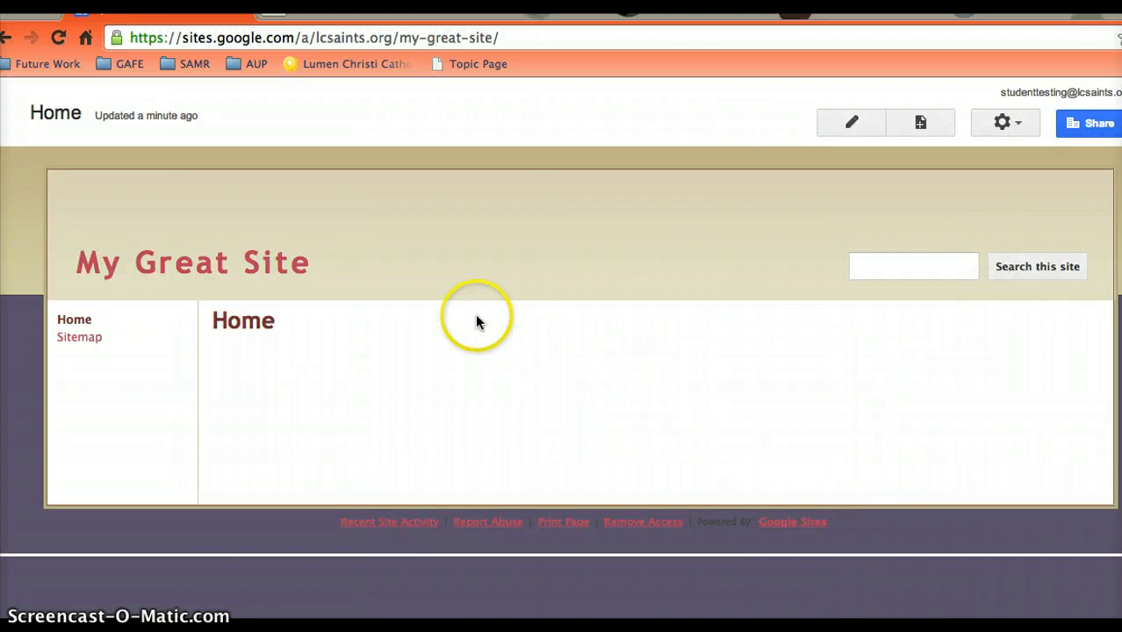